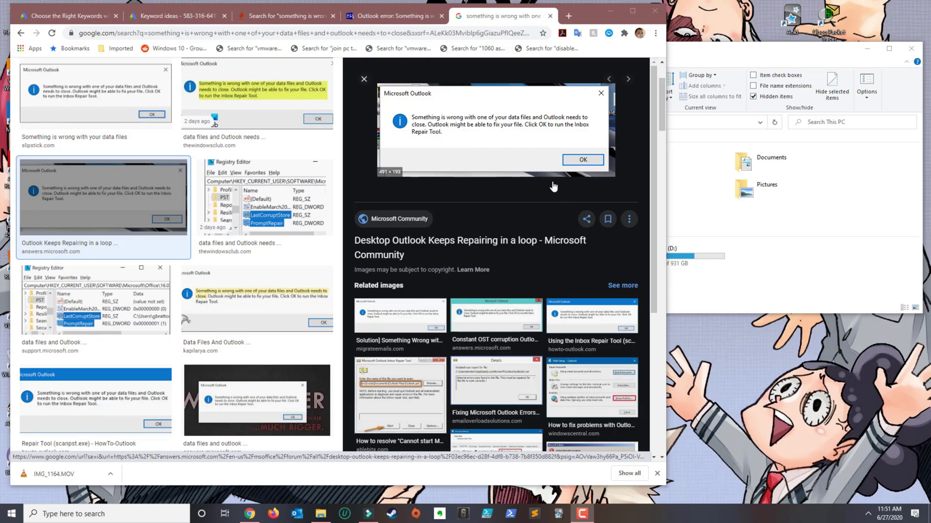
# In File Explorer, browse from Windows (C:) through Program Files (x86) to Microsoft Office\Office16.
pyautogui.click(841, 272)
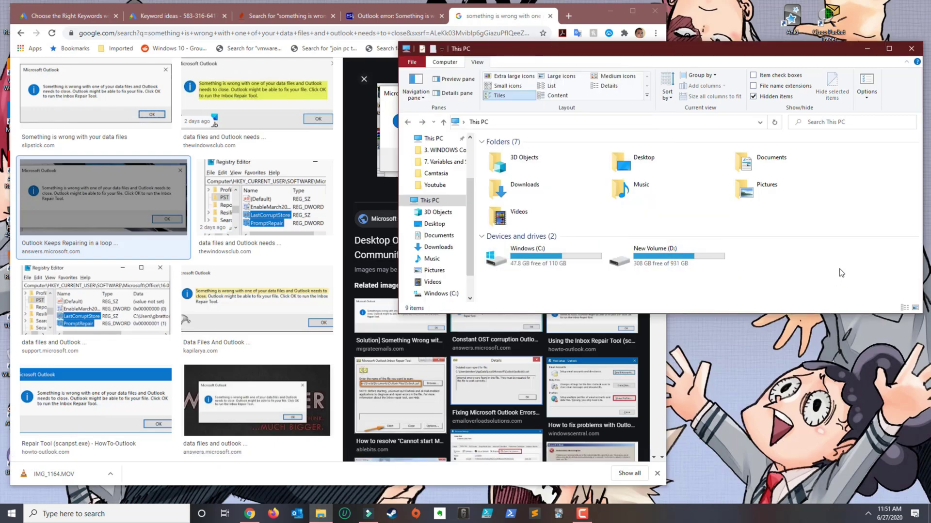
pyautogui.click(541, 255)
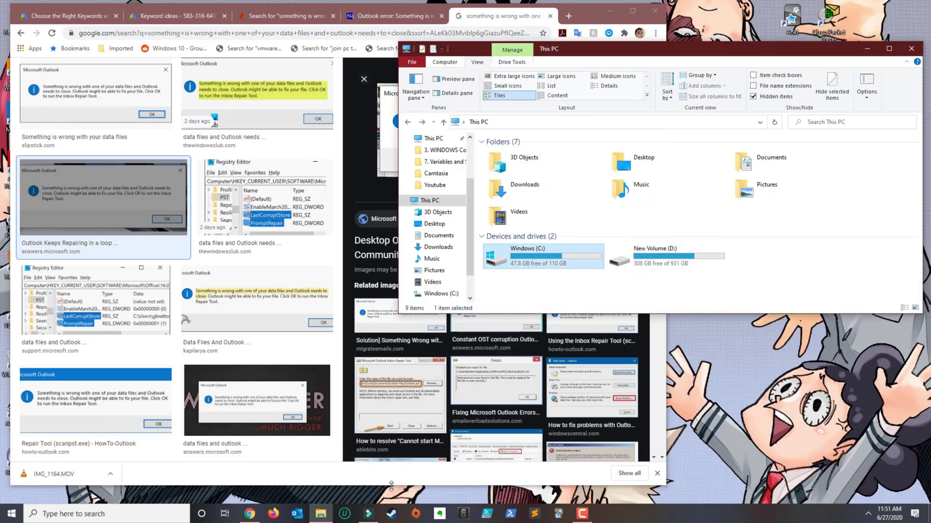
pyautogui.doubleClick(518, 249)
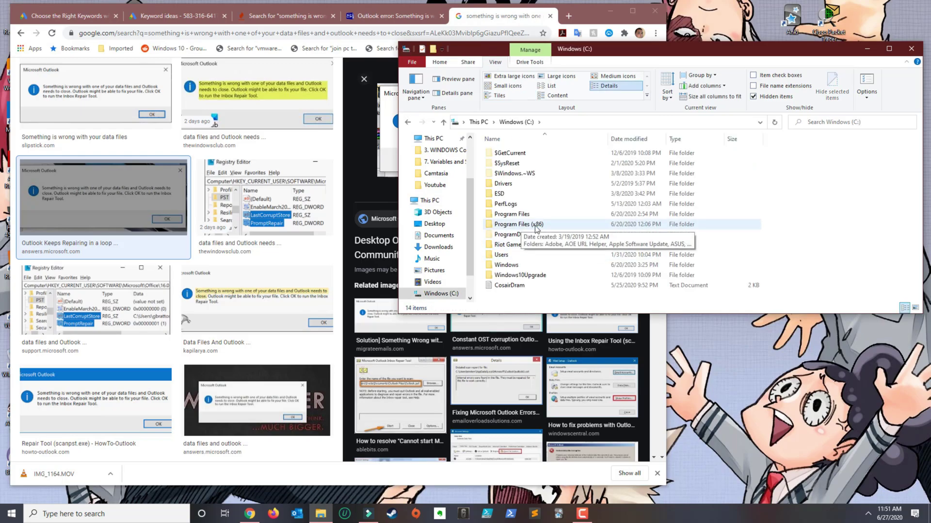
pyautogui.doubleClick(523, 224)
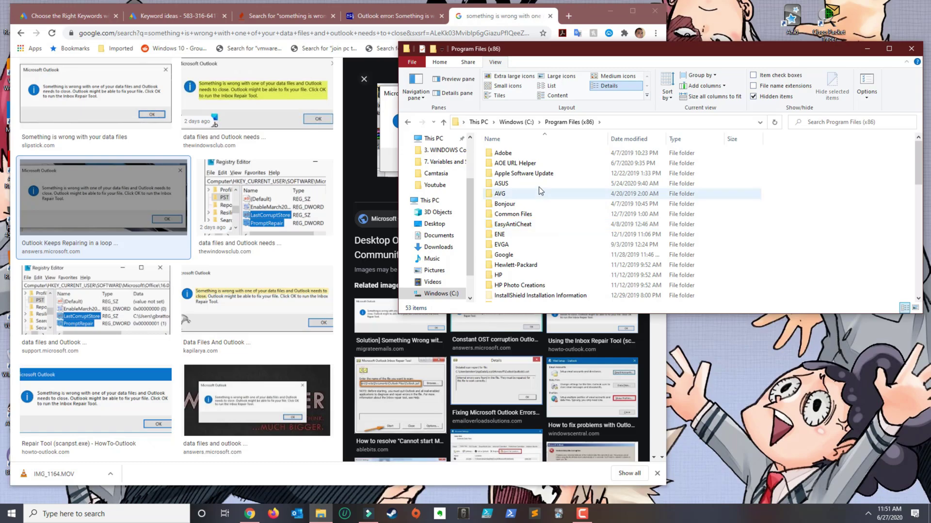
pyautogui.scroll(-2, 542, 211)
pyautogui.scroll(-2, 542, 212)
pyautogui.scroll(-1, 523, 238)
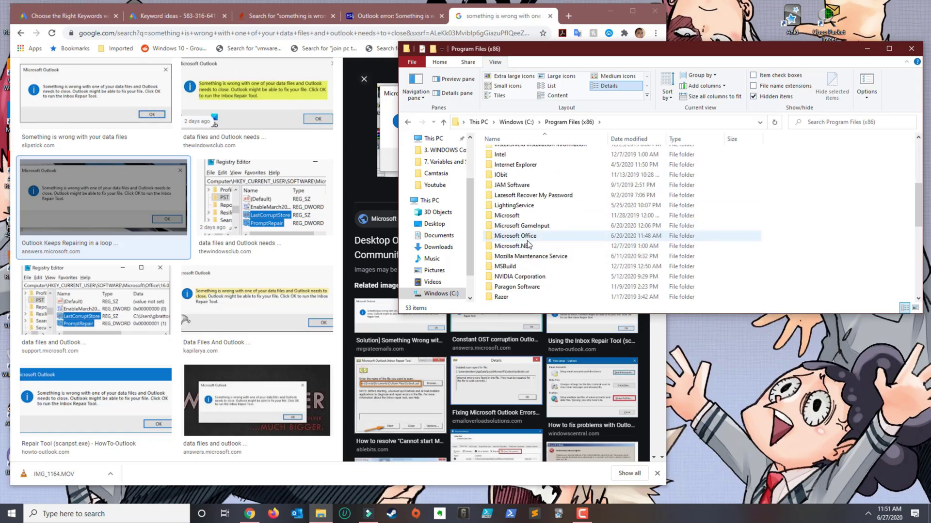
pyautogui.doubleClick(523, 238)
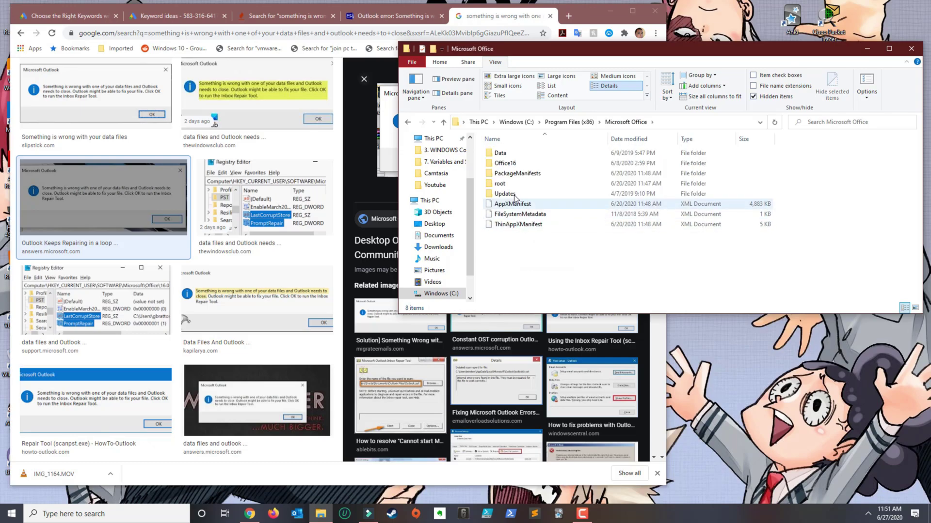
pyautogui.doubleClick(505, 163)
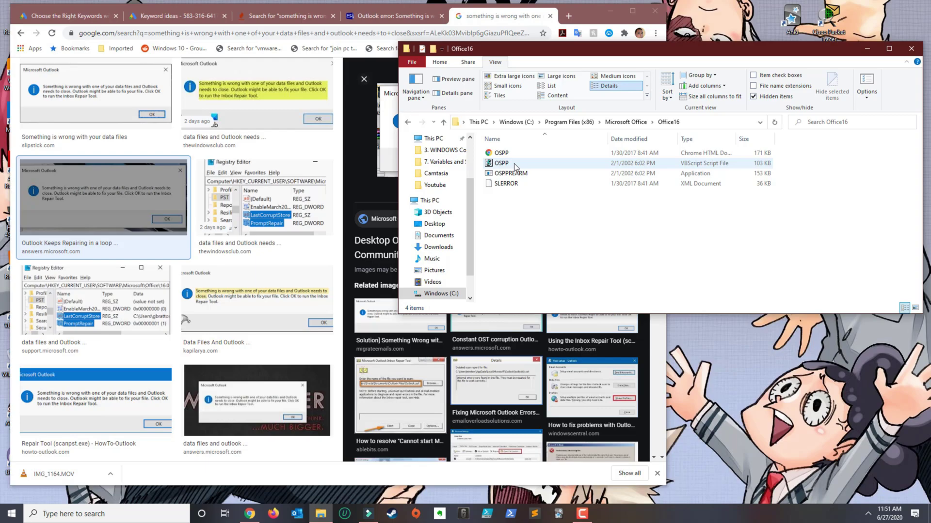
# Search the Microsoft Office folder for .exe and launch SCANPST from the results.
pyautogui.click(408, 122)
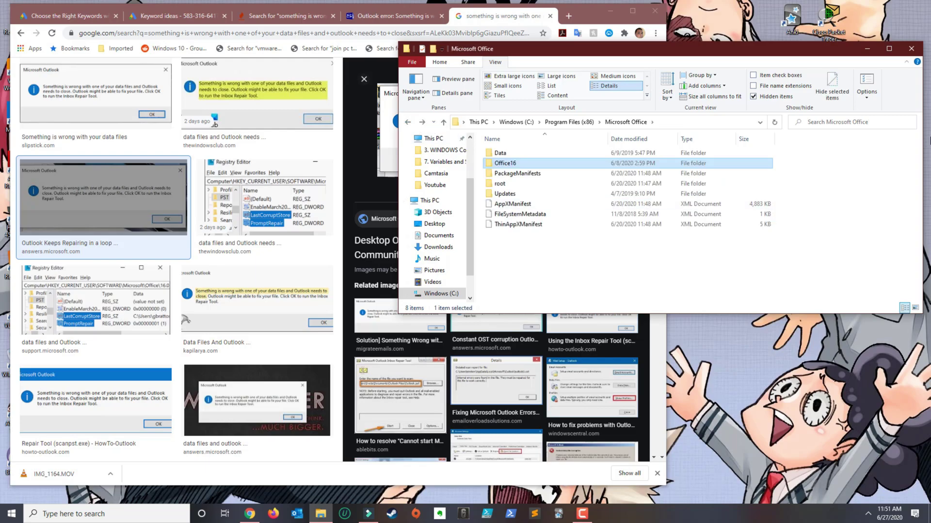
pyautogui.click(829, 122)
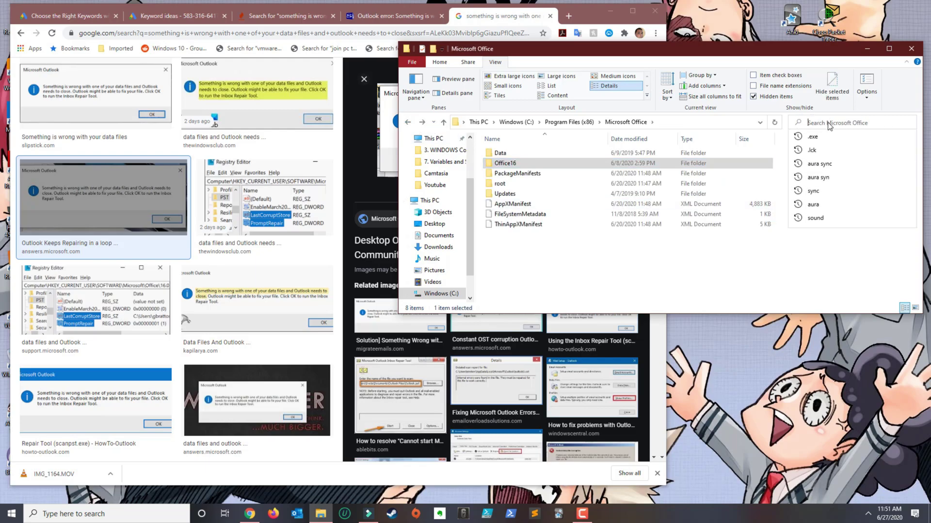
pyautogui.write('.exe')
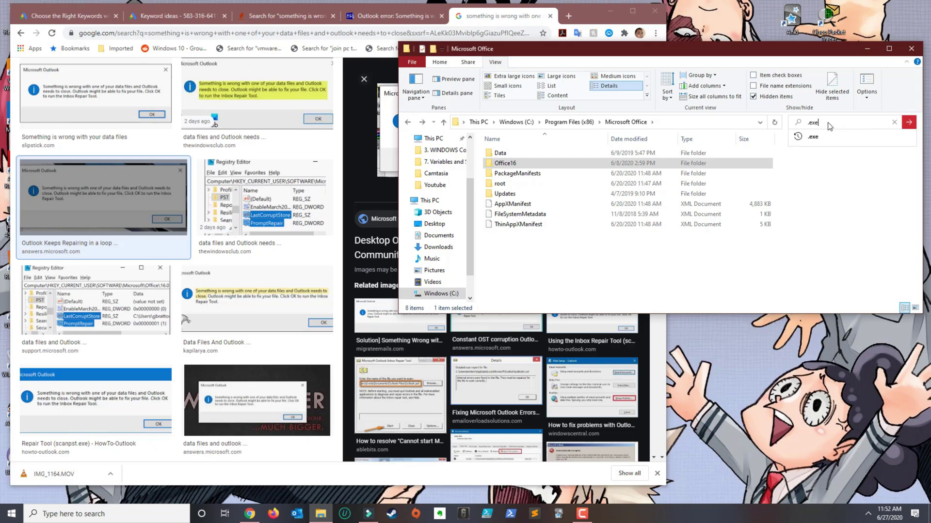
pyautogui.press('Return')
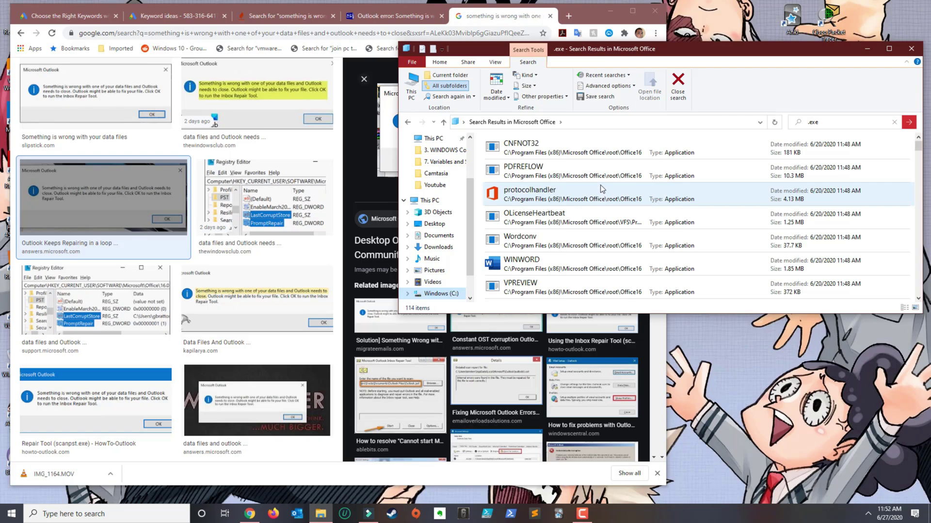
pyautogui.scroll(-2, 596, 182)
pyautogui.scroll(-1, 591, 173)
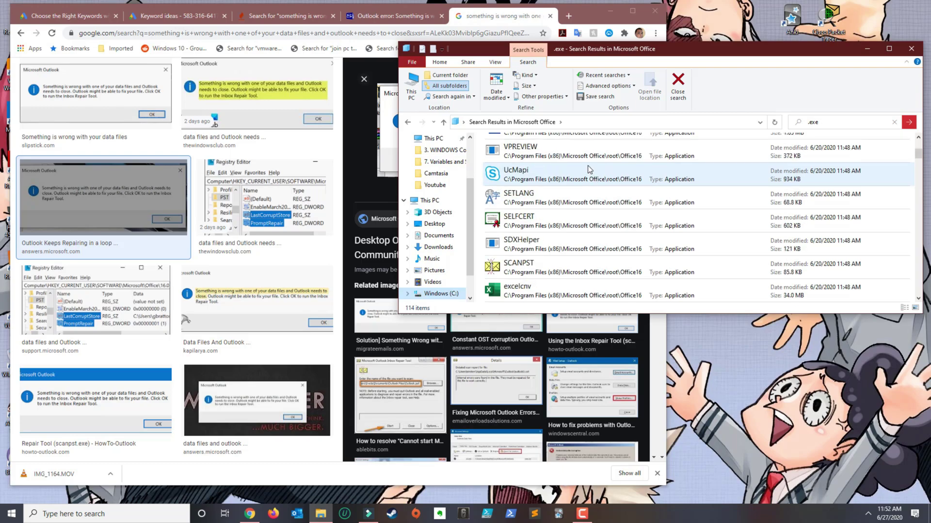
pyautogui.doubleClick(551, 270)
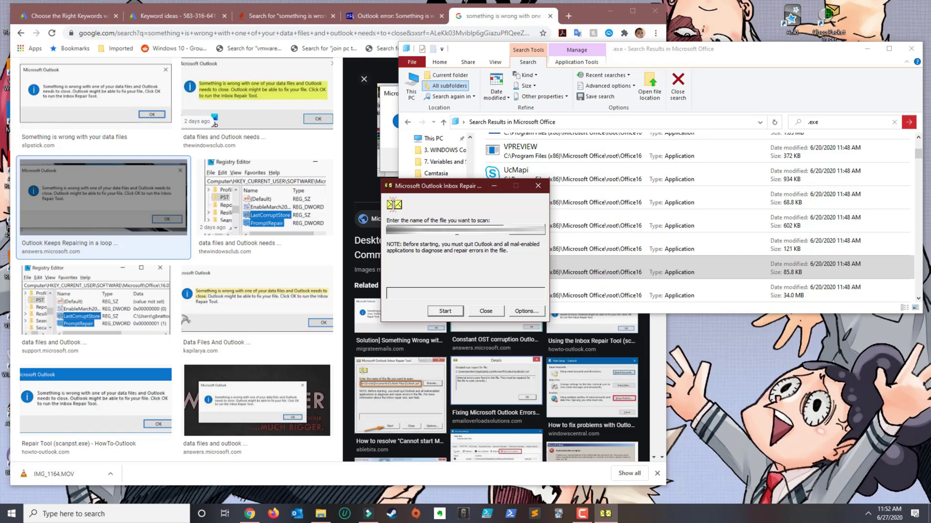
# Browse for the file to scan via This PC > Windows (C:) > Users into the user's folder.
pyautogui.click(526, 231)
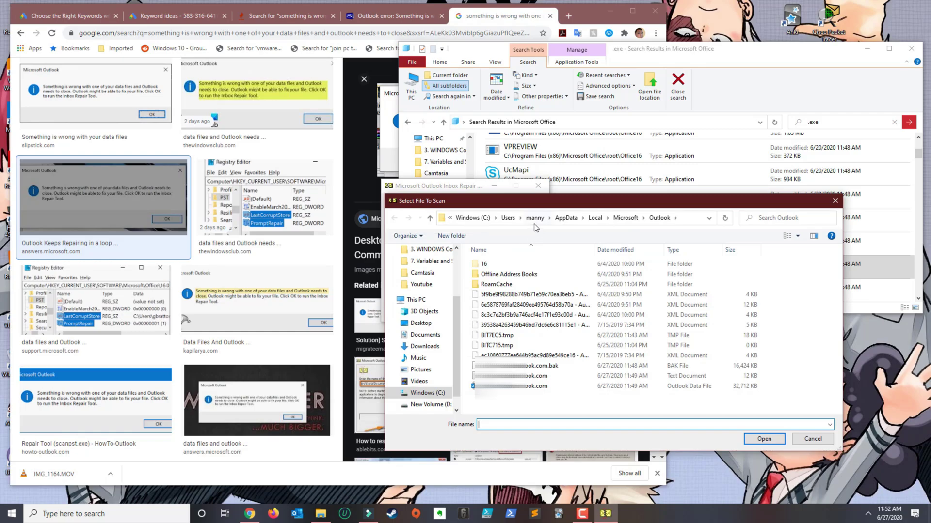
pyautogui.click(470, 218)
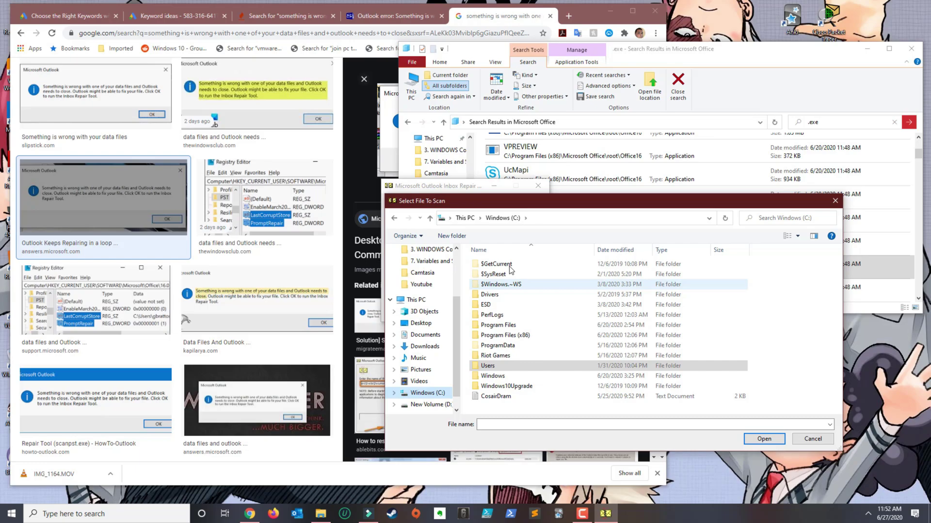
pyautogui.click(470, 219)
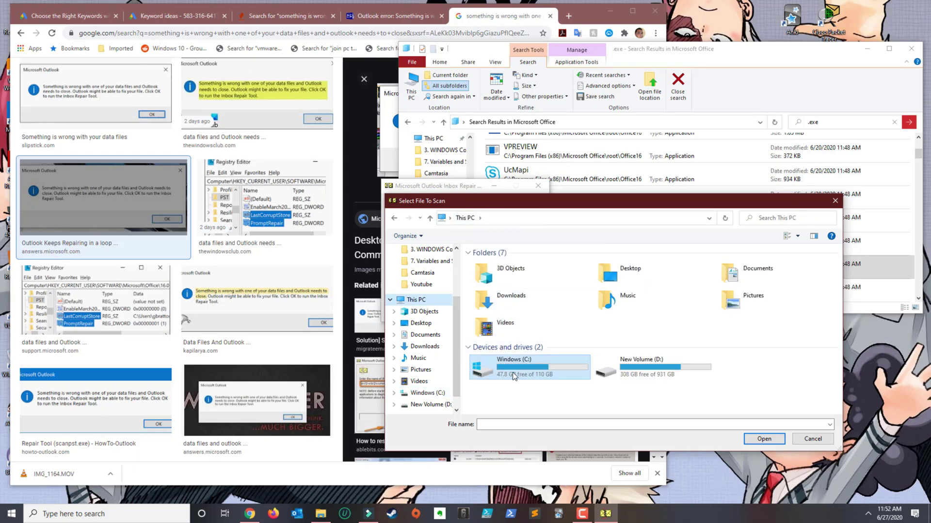
pyautogui.doubleClick(513, 372)
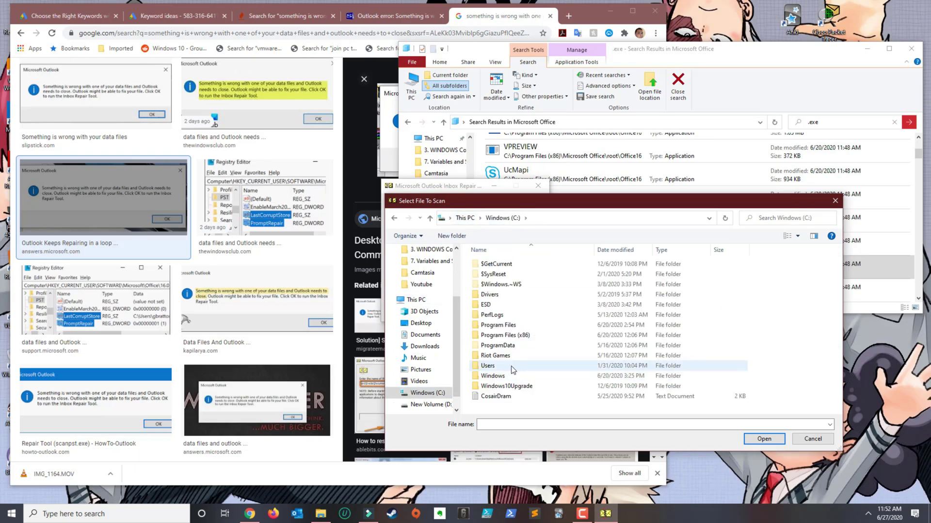
pyautogui.doubleClick(490, 366)
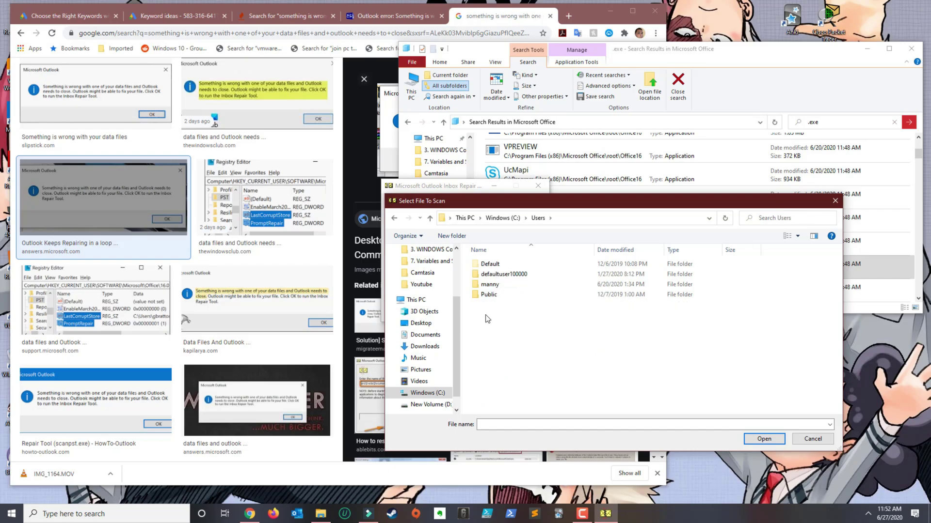
pyautogui.doubleClick(490, 285)
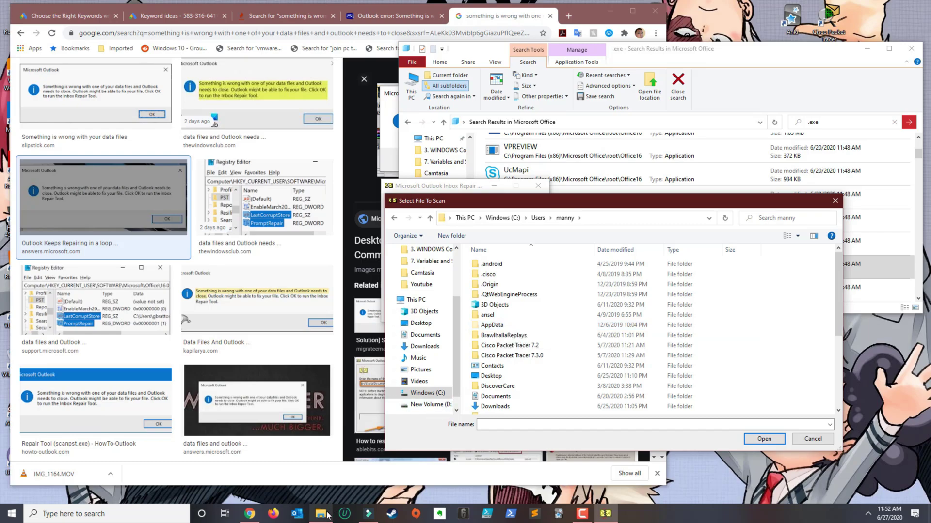
# Bring the File Explorer search window forward, show its View options, then minimize it.
pyautogui.moveTo(326, 518)
pyautogui.click(320, 466)
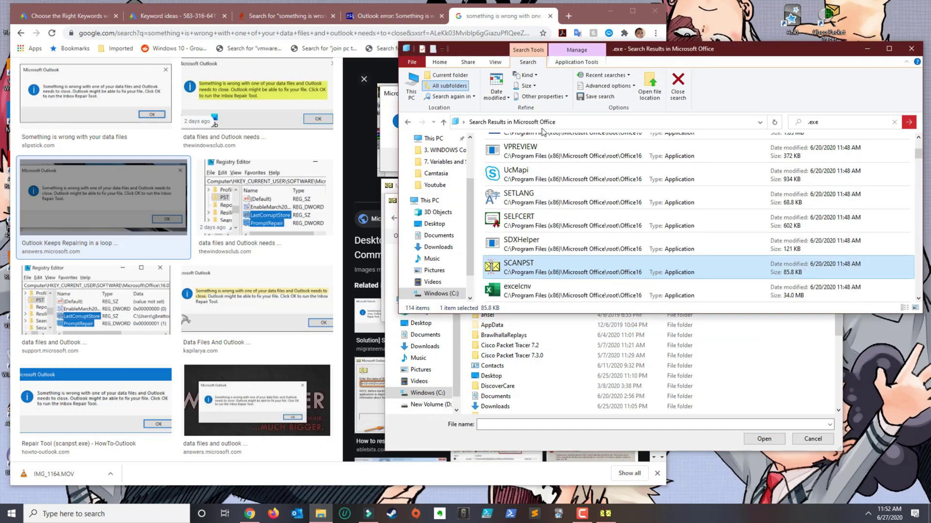
pyautogui.click(494, 62)
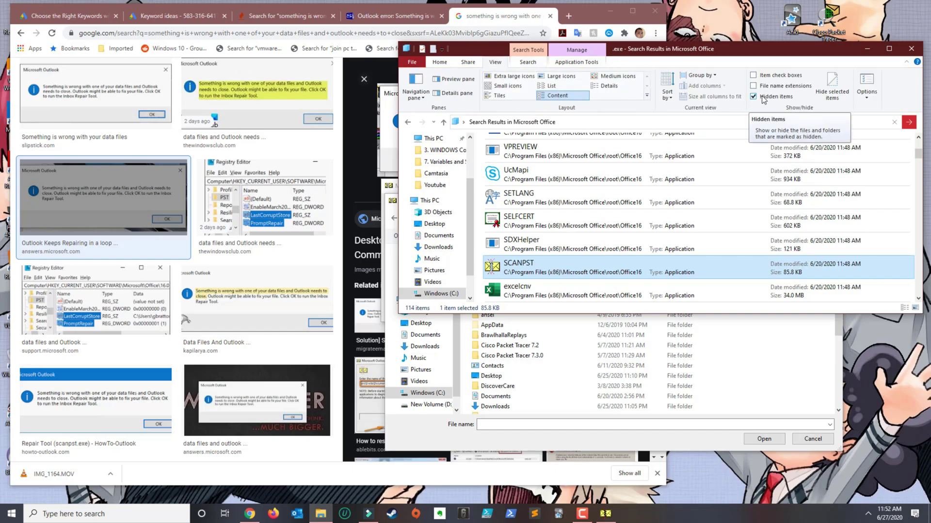
pyautogui.click(868, 48)
# Refresh the file list and open AppData\Local inside the user's folder.
pyautogui.rightClick(784, 304)
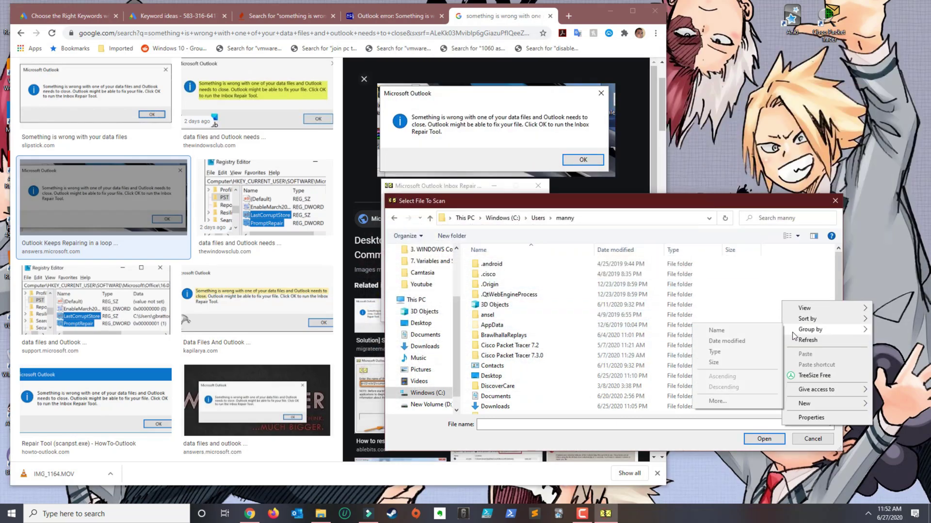
pyautogui.click(805, 339)
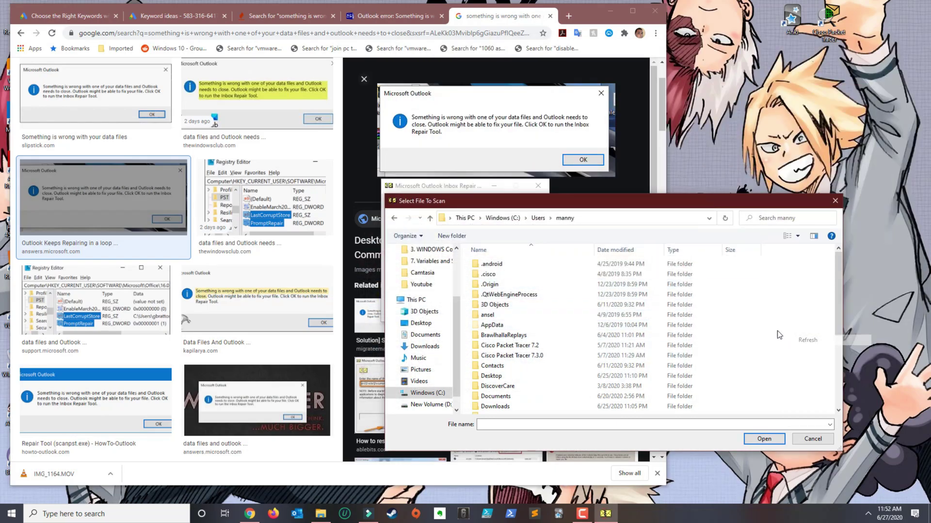
pyautogui.doubleClick(509, 326)
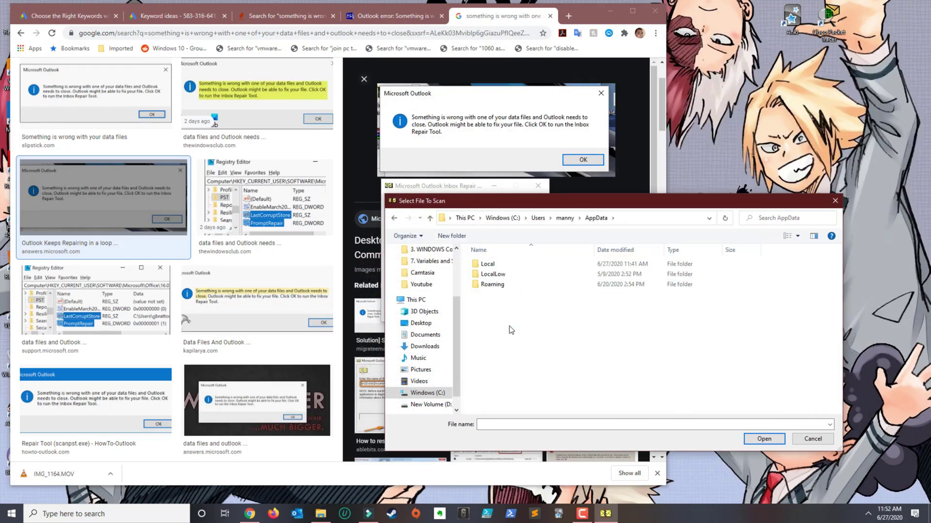
pyautogui.doubleClick(487, 263)
pyautogui.scroll(-4, 519, 339)
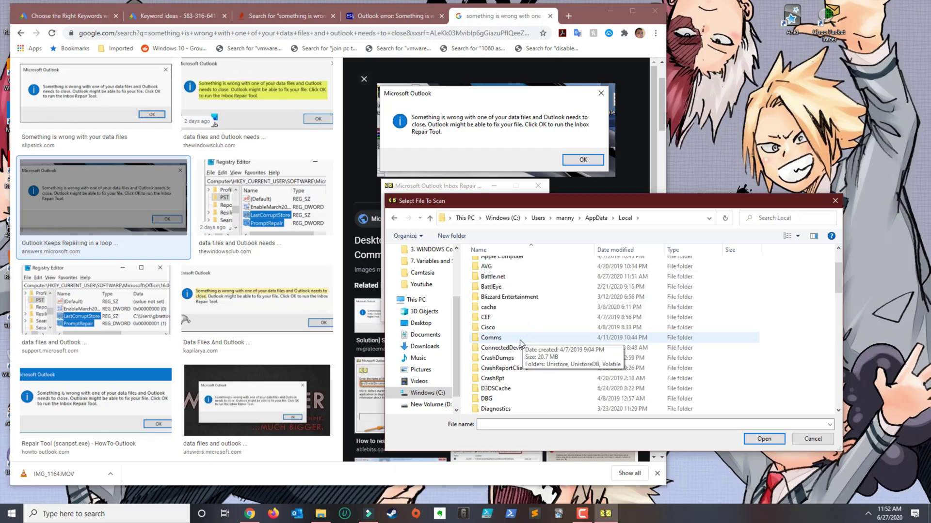
pyautogui.scroll(-3, 519, 343)
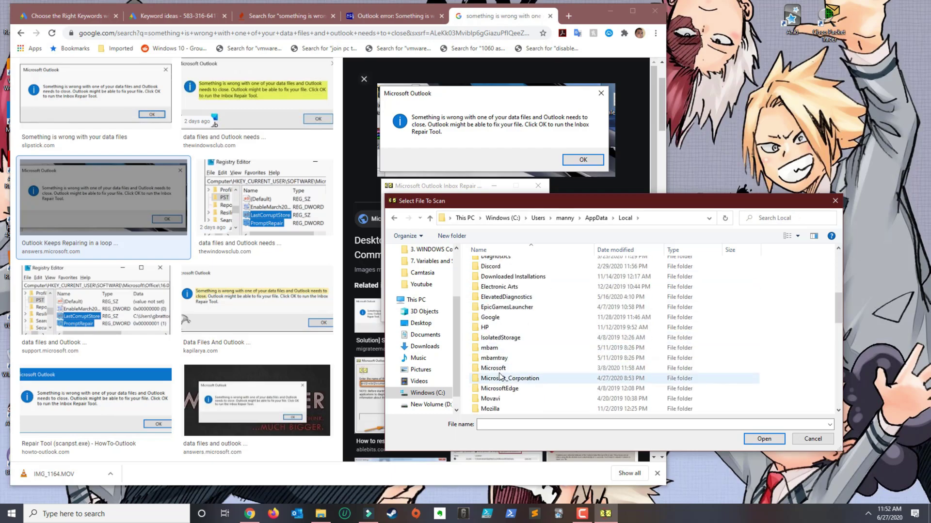
# Select the 32,712 KB Outlook Data File in Local\Microsoft\Outlook as the file to scan.
pyautogui.click(501, 372)
pyautogui.doubleClick(500, 373)
pyautogui.scroll(-5, 490, 339)
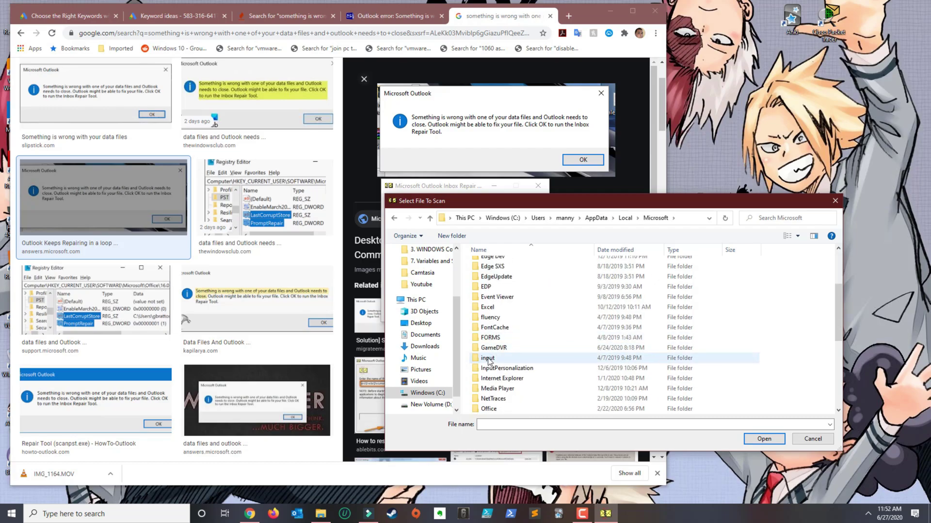
pyautogui.scroll(-1, 492, 395)
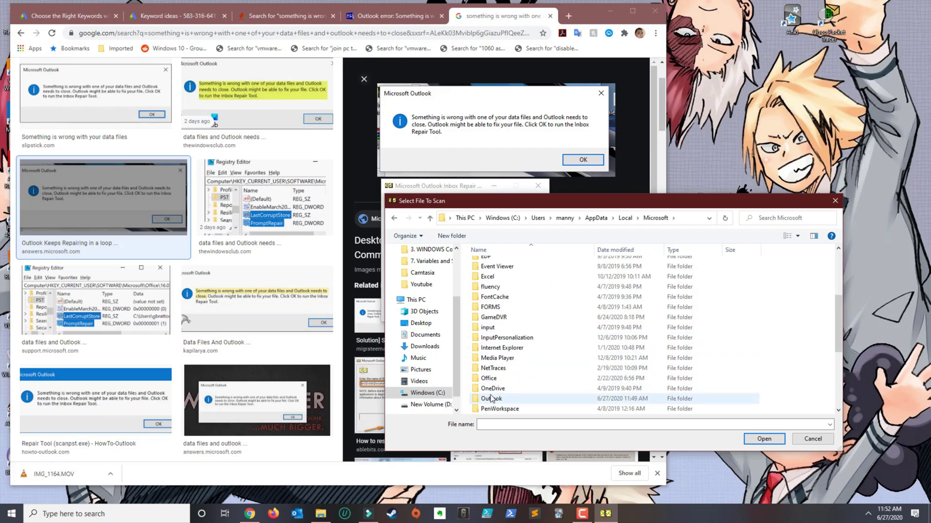
pyautogui.doubleClick(491, 399)
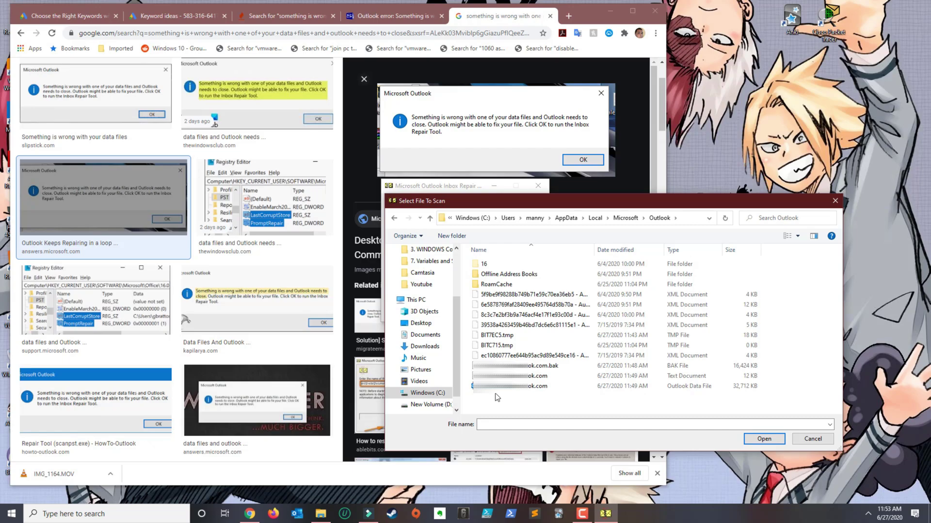
pyautogui.click(540, 387)
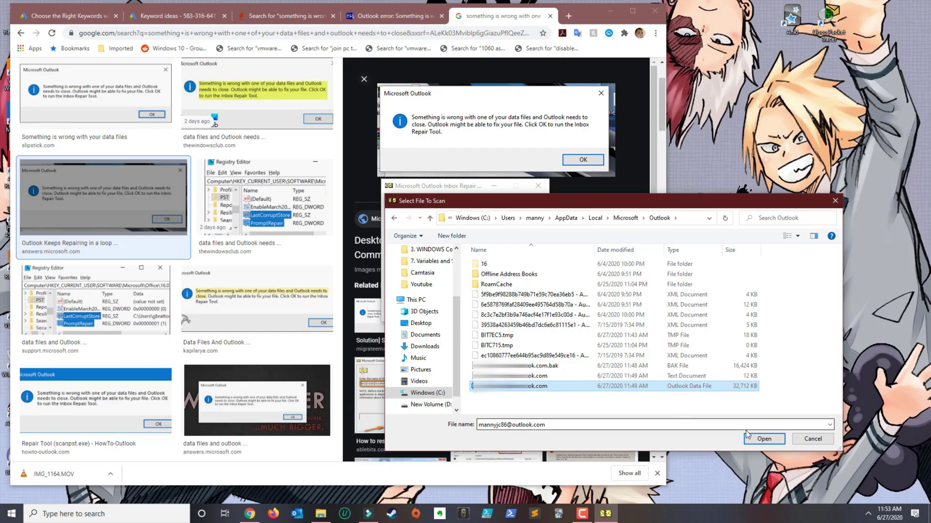
# Open the chosen data file, run the scan, and dismiss the minor-inconsistencies result with OK.
pyautogui.click(764, 439)
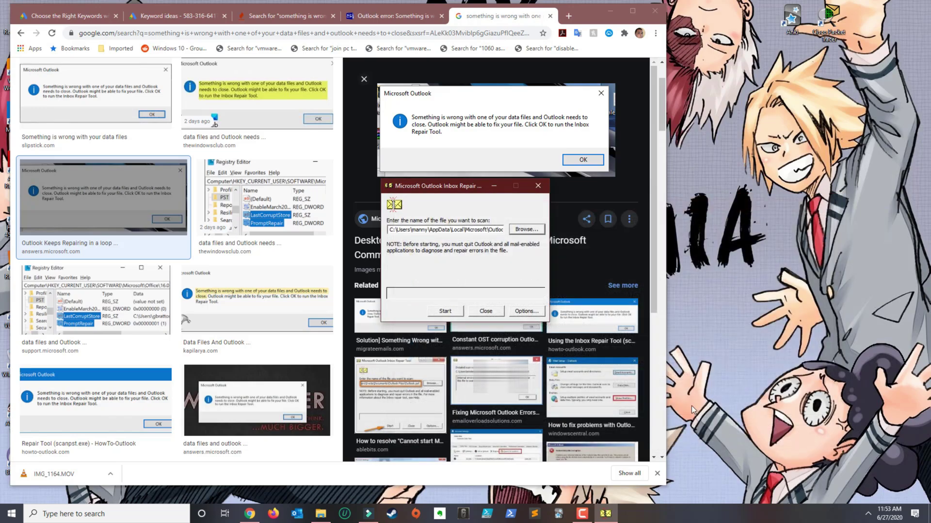
pyautogui.click(445, 312)
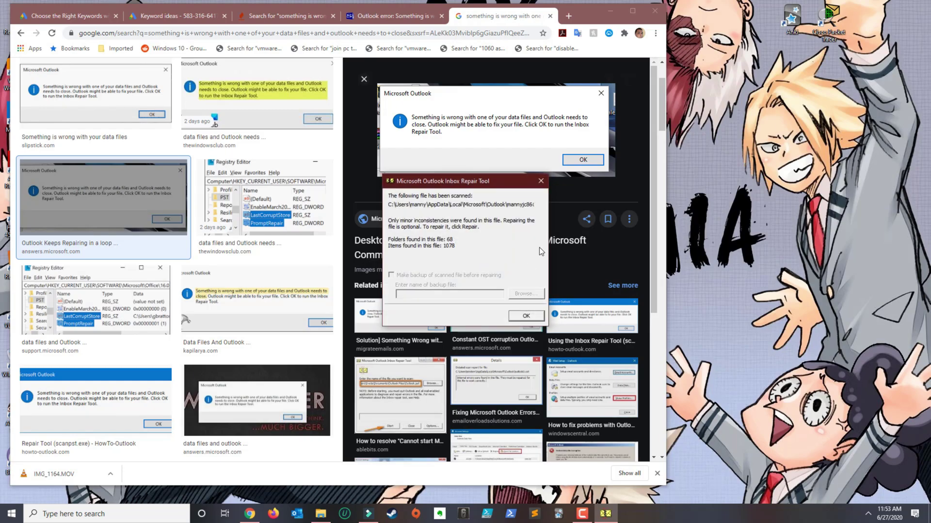
pyautogui.moveTo(446, 181); pyautogui.dragTo(616, 157)
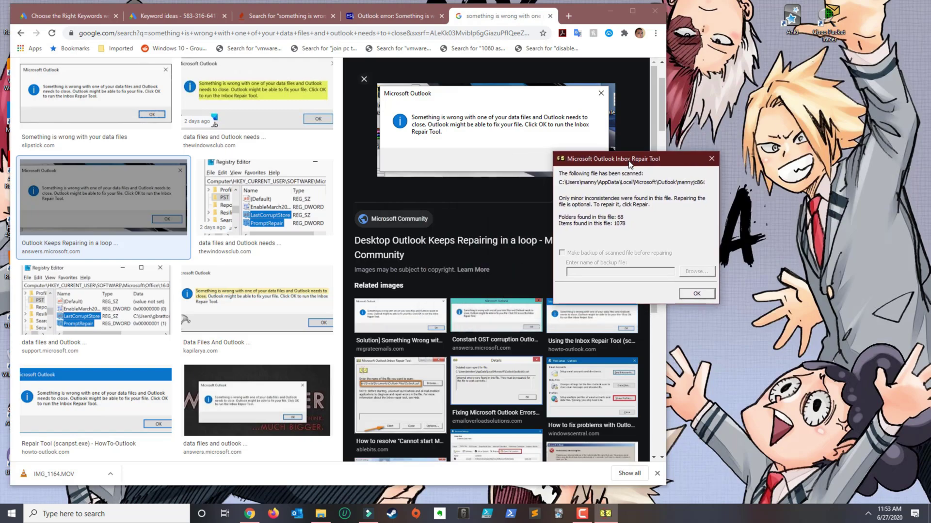
pyautogui.click(697, 295)
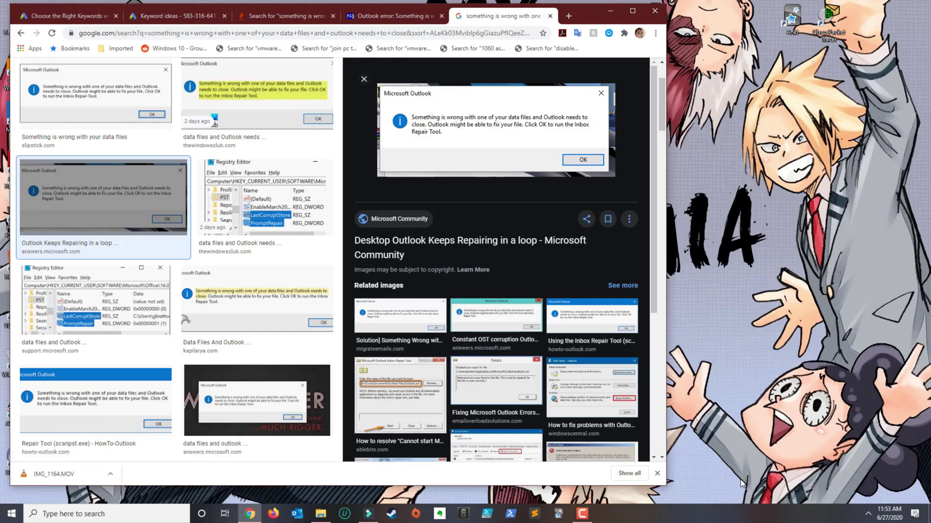
# Search Windows for regedit from the taskbar search box.
pyautogui.click(154, 509)
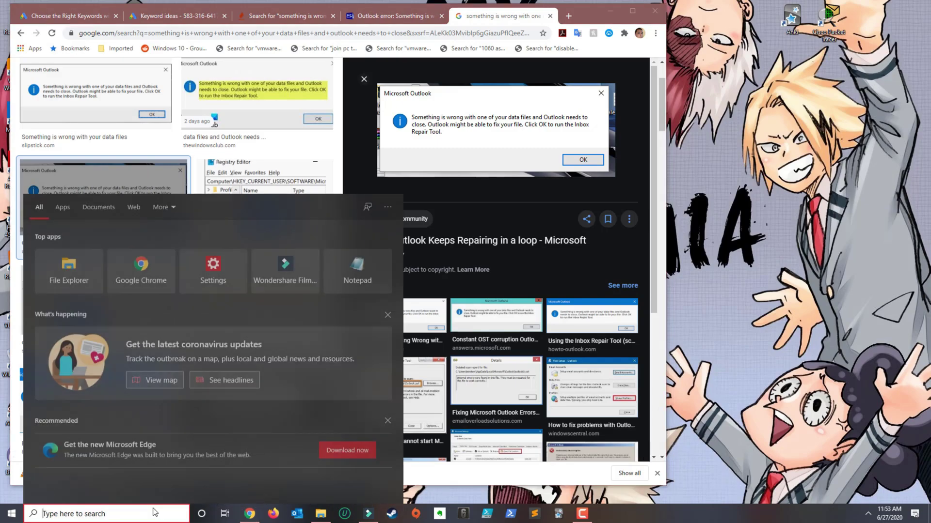
pyautogui.write('reg')
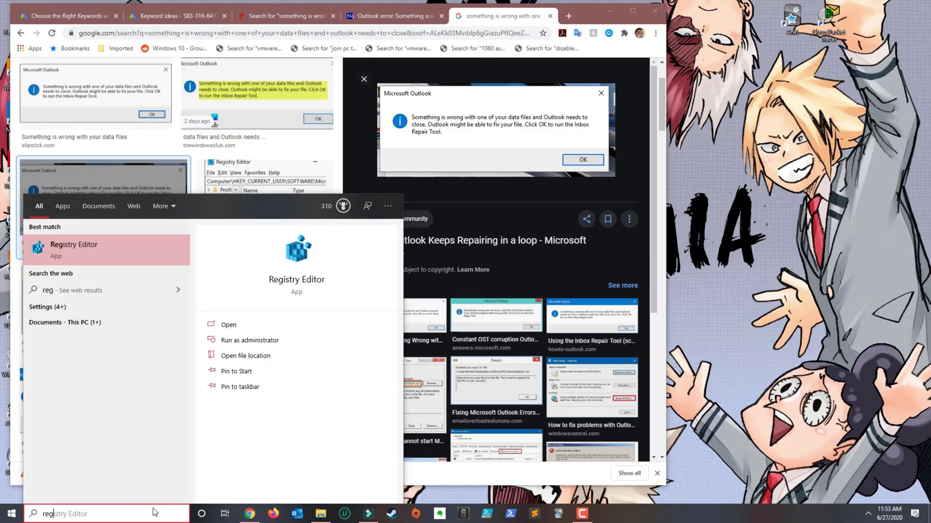
pyautogui.write('edit')
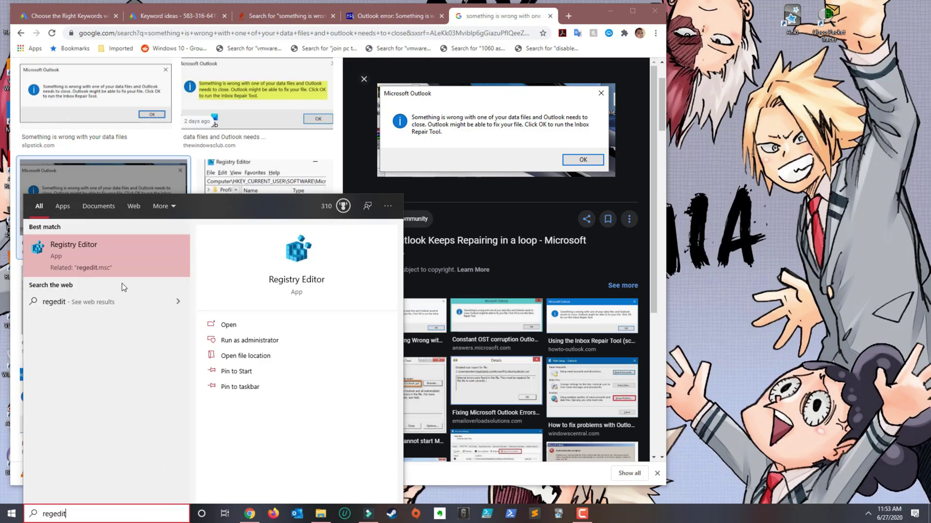
# Launch Registry Editor from the search results and move its window to the upper right.
pyautogui.click(86, 248)
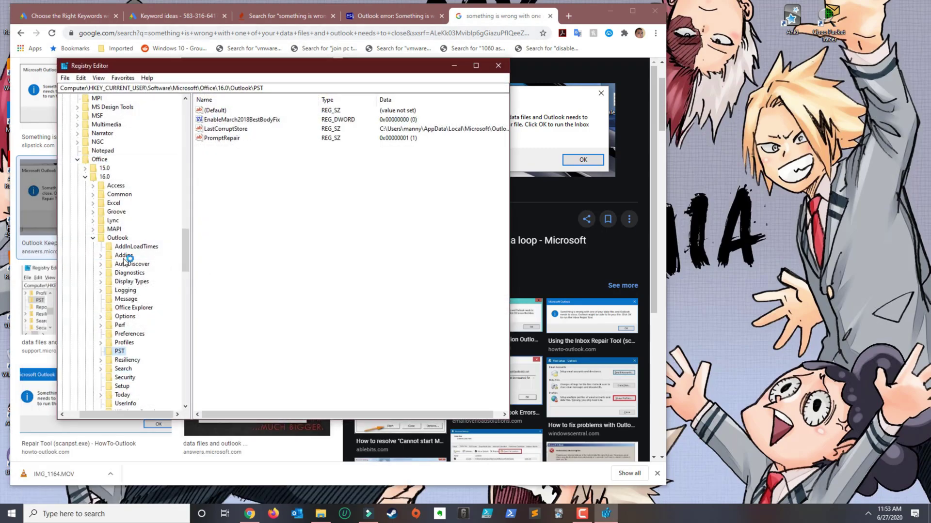
pyautogui.moveTo(340, 70); pyautogui.dragTo(745, 15)
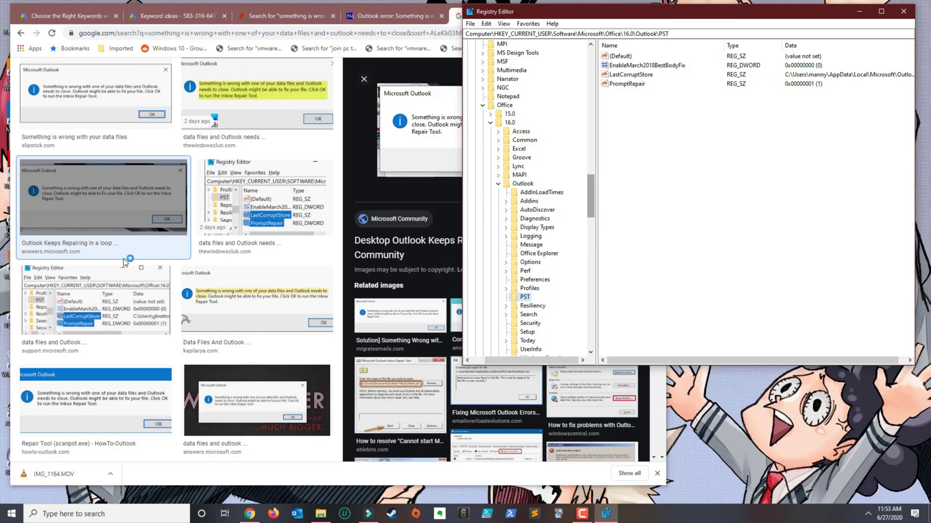
pyautogui.moveTo(590, 195); pyautogui.dragTo(590, 70)
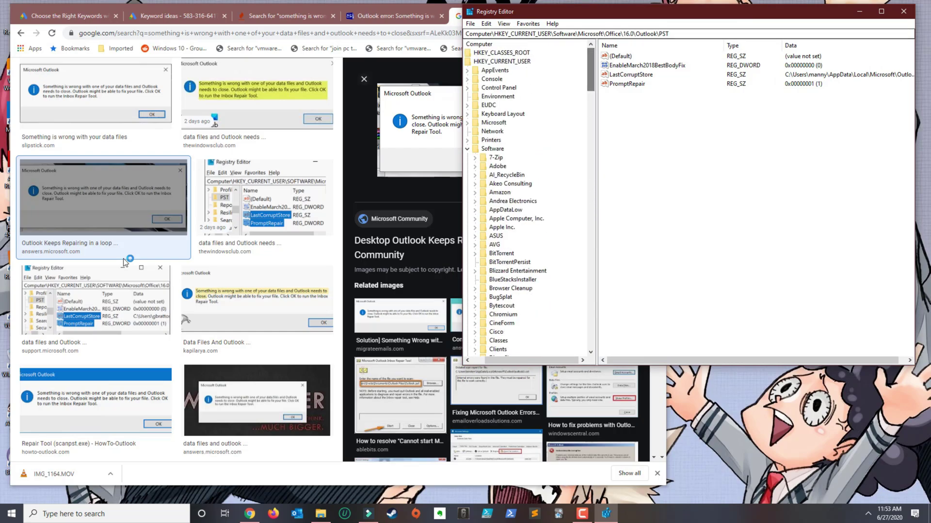
# Navigate to HKEY_CURRENT_USER\Software\Microsoft\Office\16.0\Outlook\PST by typing key initials.
pyautogui.press('BackSpace')
pyautogui.press('BackSpace')
pyautogui.press('BackSpace')
pyautogui.press('BackSpace')
pyautogui.press('BackSpace')
pyautogui.press('BackSpace')
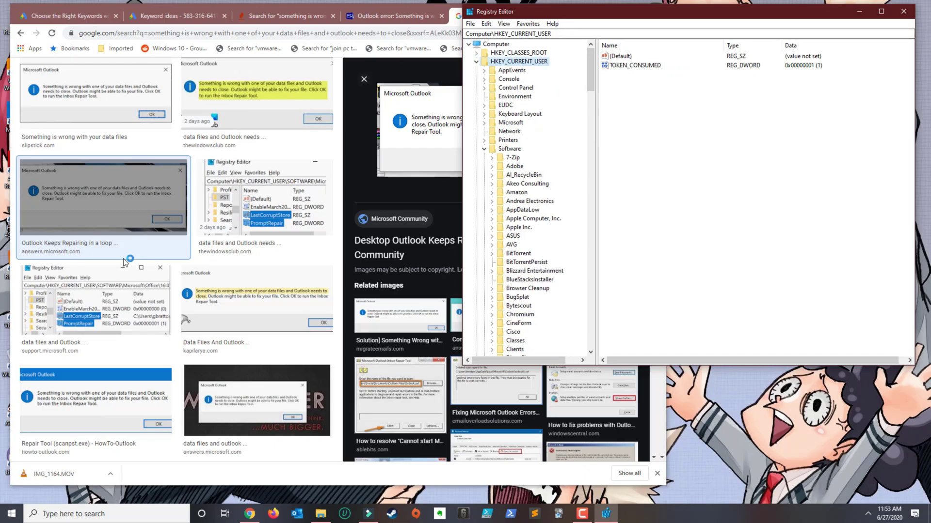
pyautogui.press('s')
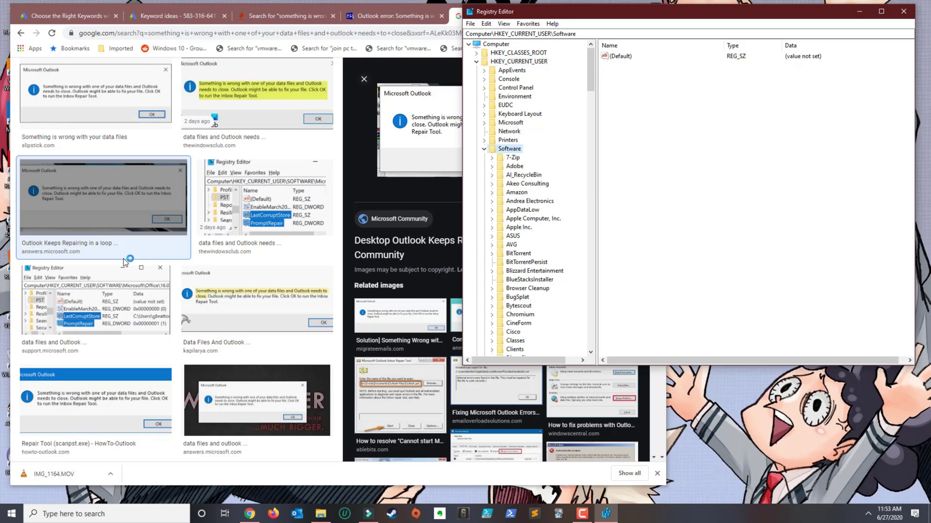
pyautogui.moveTo(590, 69); pyautogui.dragTo(591, 154)
pyautogui.press('m')
pyautogui.press('i')
pyautogui.press('o')
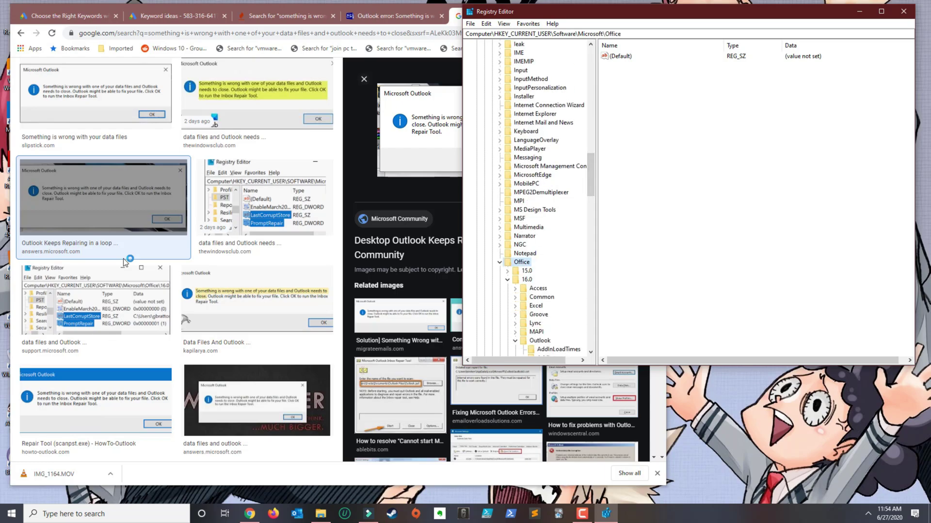
pyautogui.press('1')
pyautogui.press('6')
pyautogui.moveTo(590, 175); pyautogui.dragTo(591, 203)
pyautogui.press('o')
pyautogui.press('p')
pyautogui.press('s')
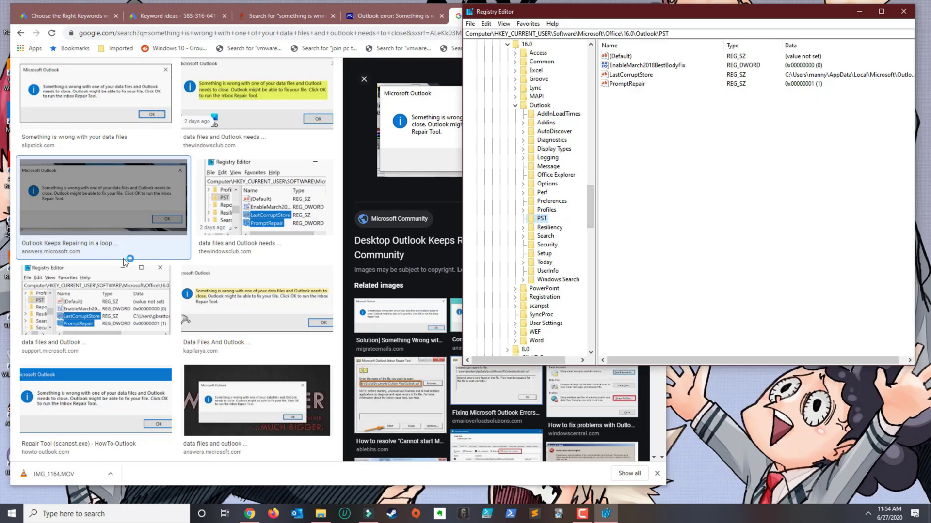
# Delete the LastCorruptStore and PromptRepair values from the PST key, confirming each deletion.
pyautogui.moveTo(669, 108); pyautogui.dragTo(618, 74)
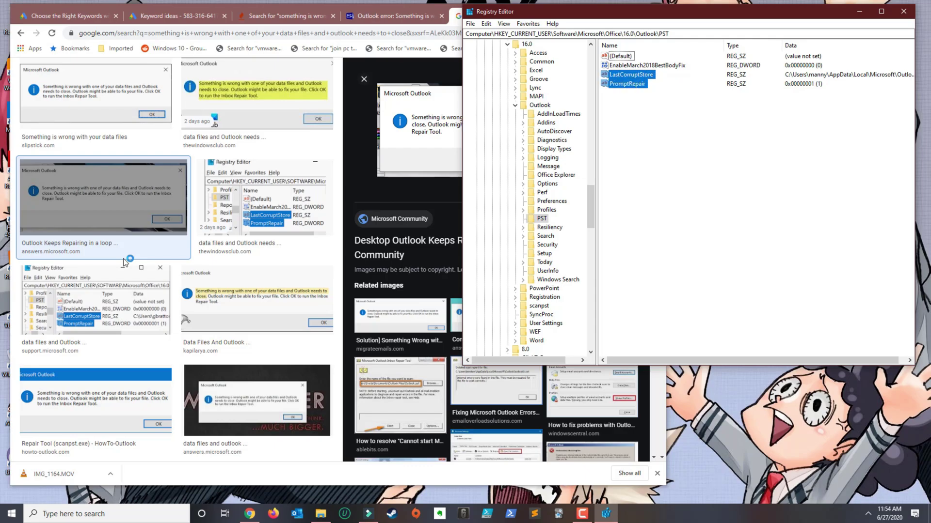
pyautogui.click(630, 74)
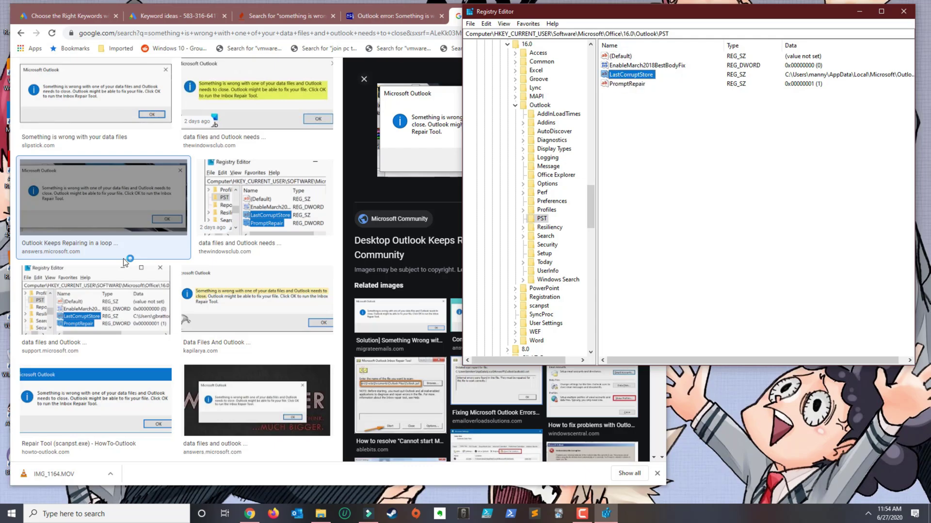
pyautogui.press('Down')
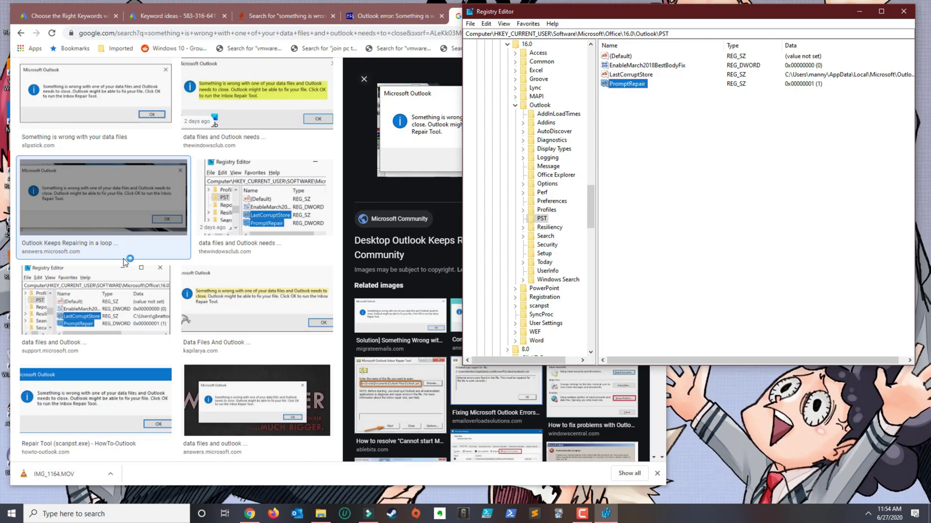
pyautogui.press('Up')
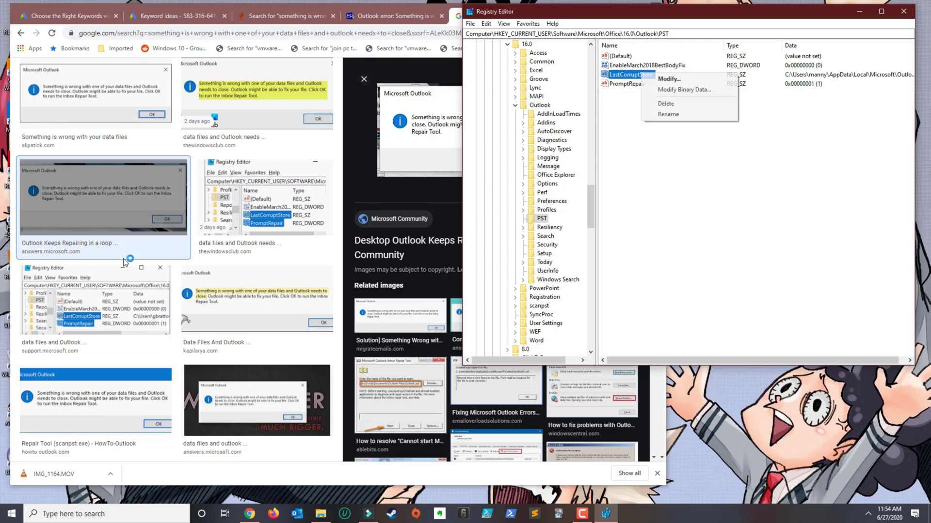
pyautogui.hotkey('shift', 'F10')
pyautogui.press('Down')
pyautogui.press('Down')
pyautogui.press('Return')
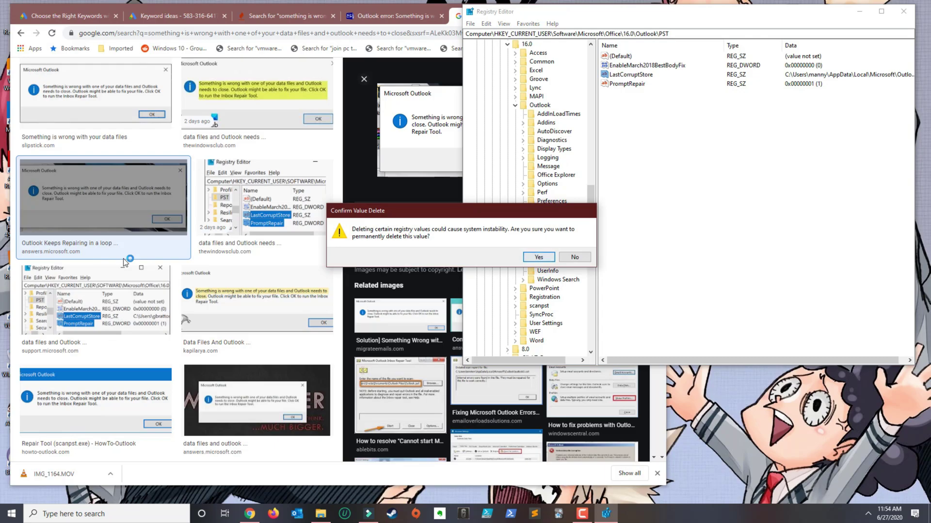
pyautogui.press('Return')
pyautogui.hotkey('shift', 'F10')
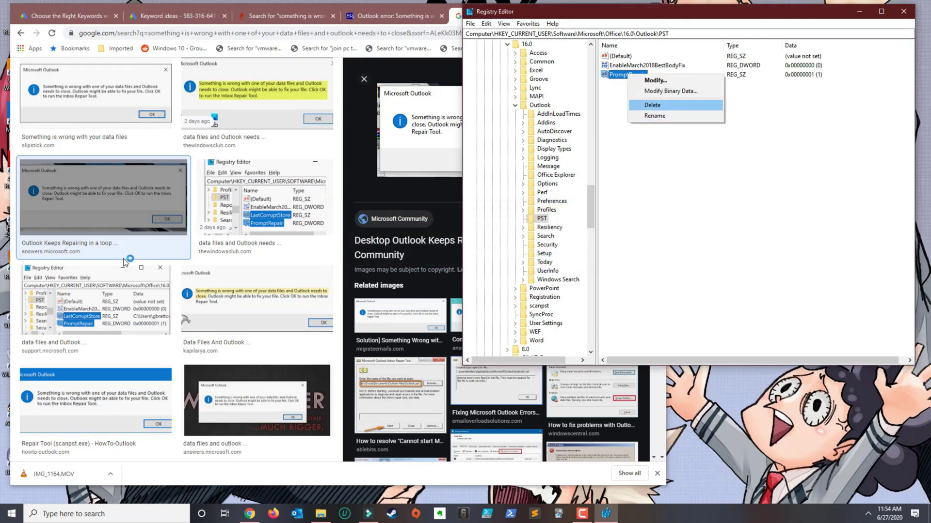
pyautogui.press('Return')
pyautogui.press('Return')
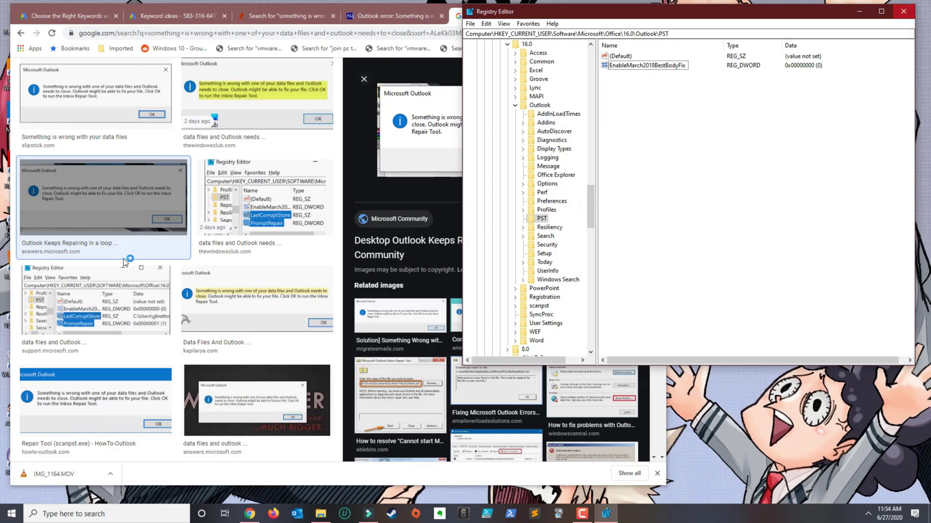
# Close Registry Editor, minimize Chrome and relaunch Outlook from the taskbar.
pyautogui.click(903, 11)
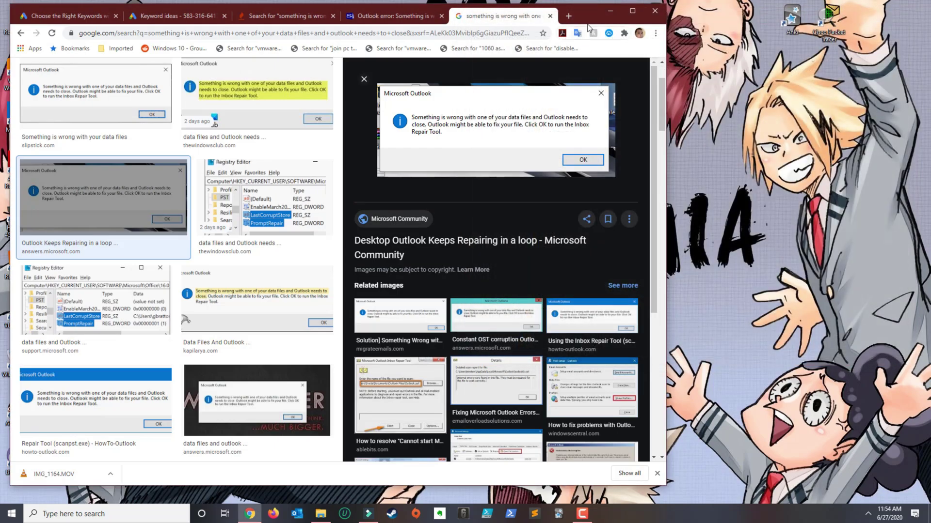
pyautogui.click(610, 10)
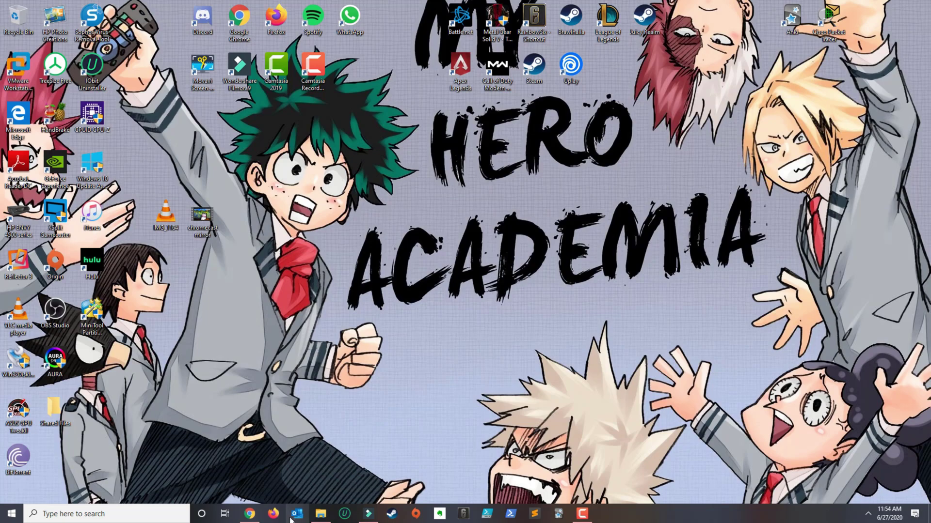
pyautogui.click(291, 517)
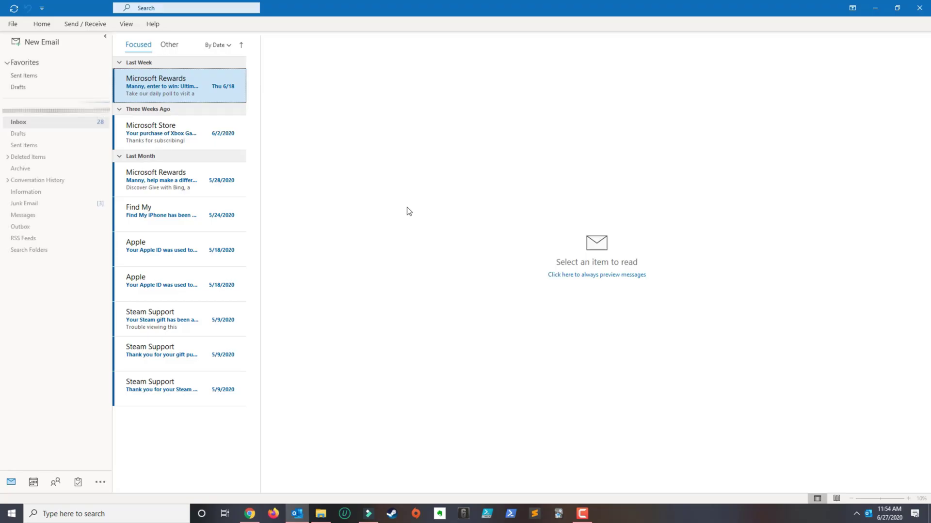